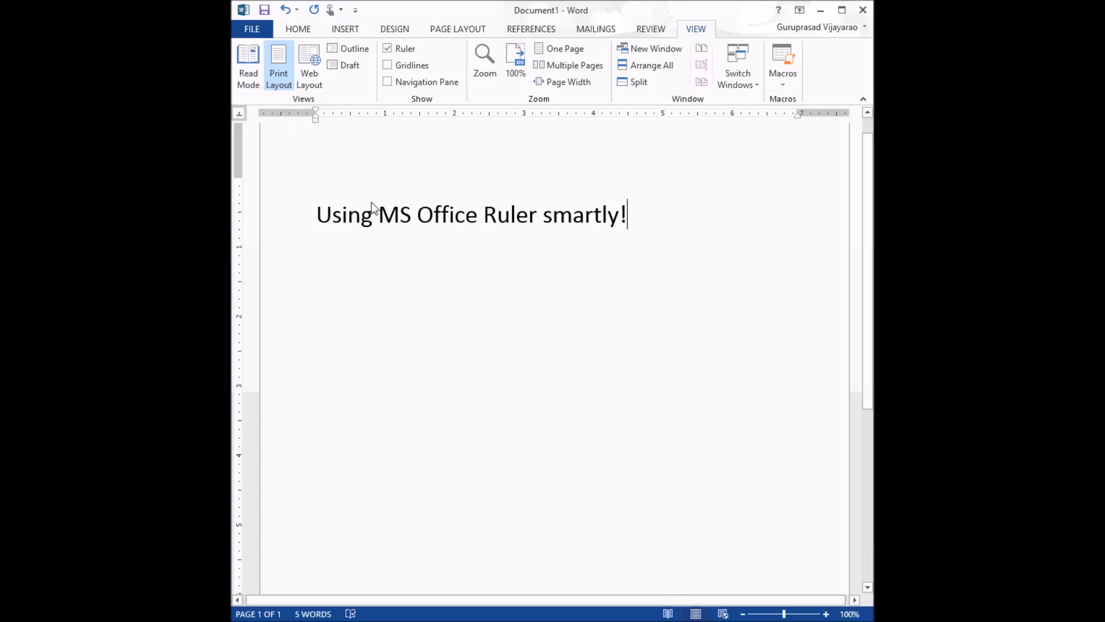
Step: Replace the title line with random sample paragraphs by entering =rand()
triple_click(407, 216)
key(Delete)
text(=rand())
key(Return)
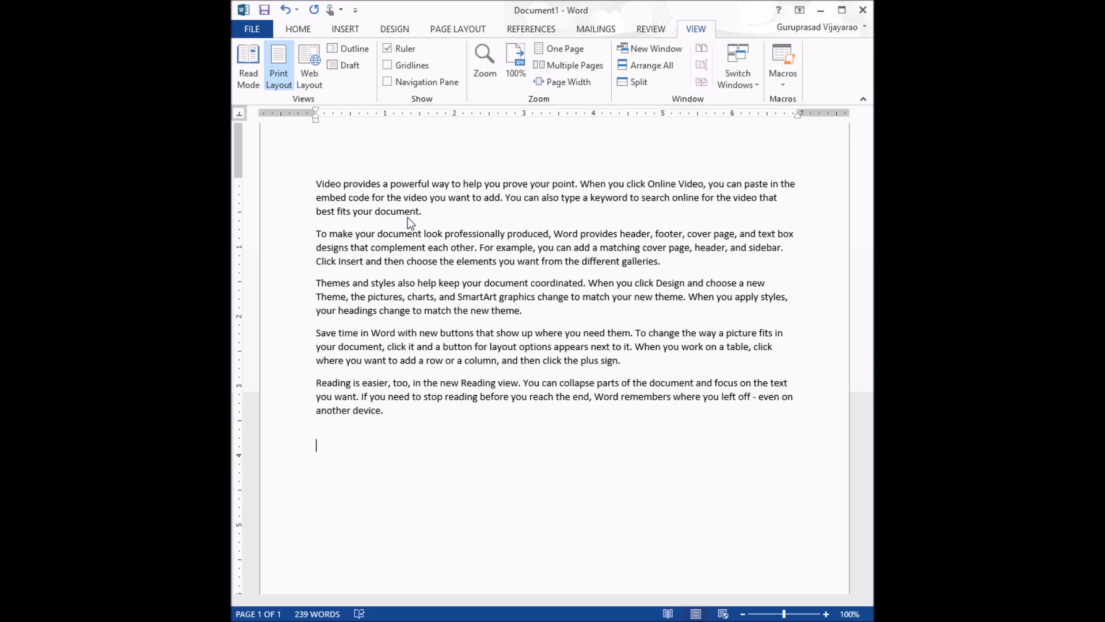
Step: Select all the text and set a first-line indent of about 0.4 inch
key(ctrl+a)
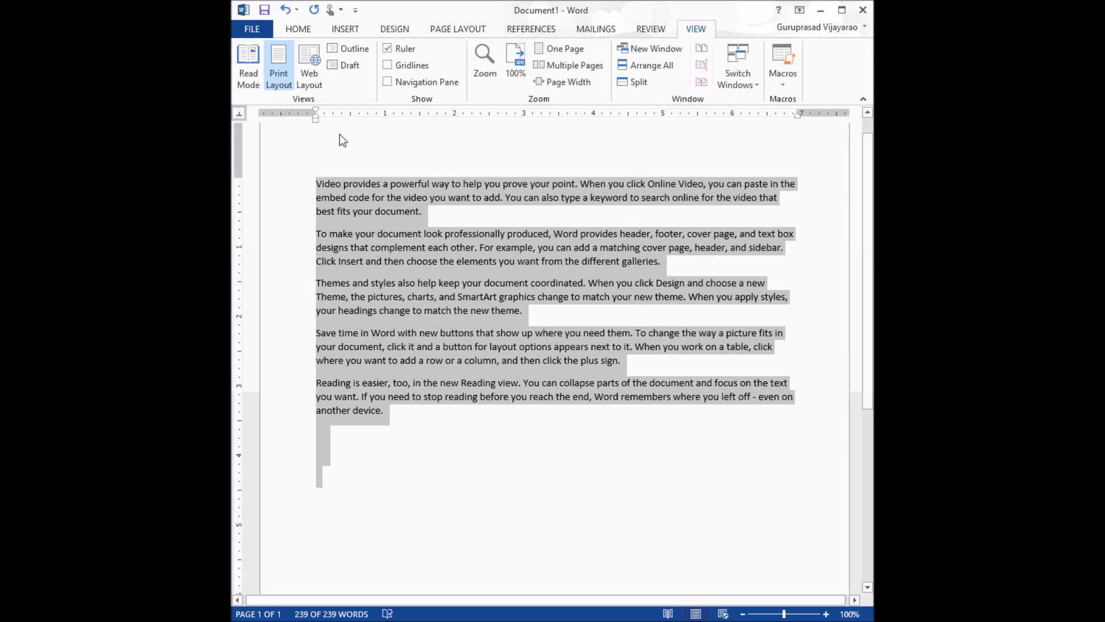
drag(315, 110, 332, 109)
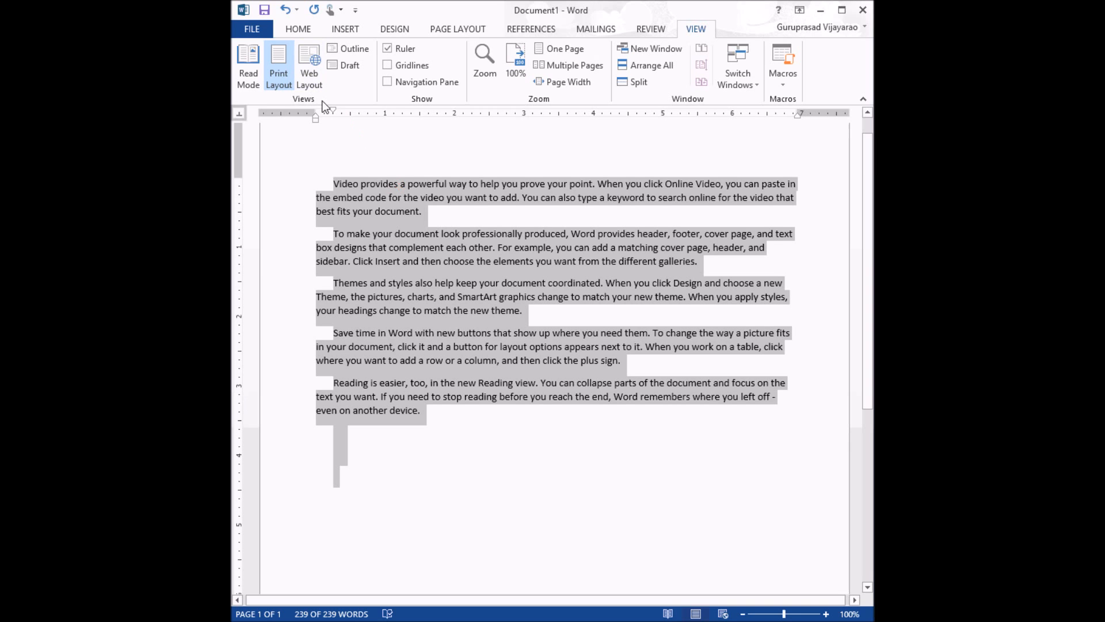
mouse_move(332, 114)
mouse_down()
mouse_move(358, 107)
mouse_move(343, 105)
mouse_up()
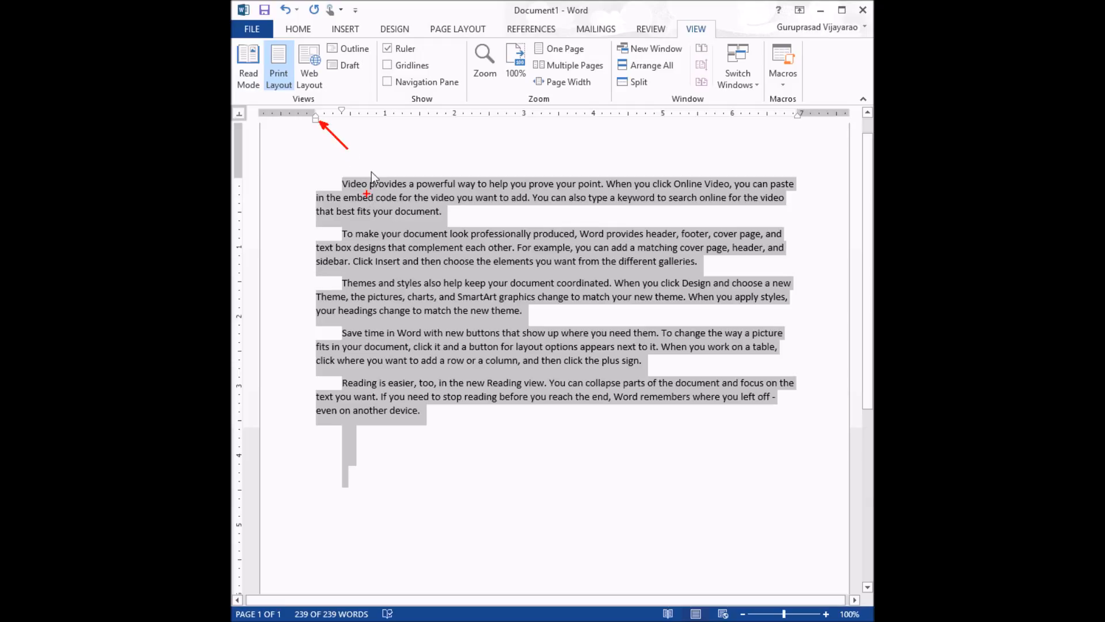
Step: Shift the paragraphs' hanging and left indents in to about 0.25 inch
mouse_move(315, 116)
mouse_down()
mouse_move(389, 120)
mouse_move(325, 118)
mouse_up()
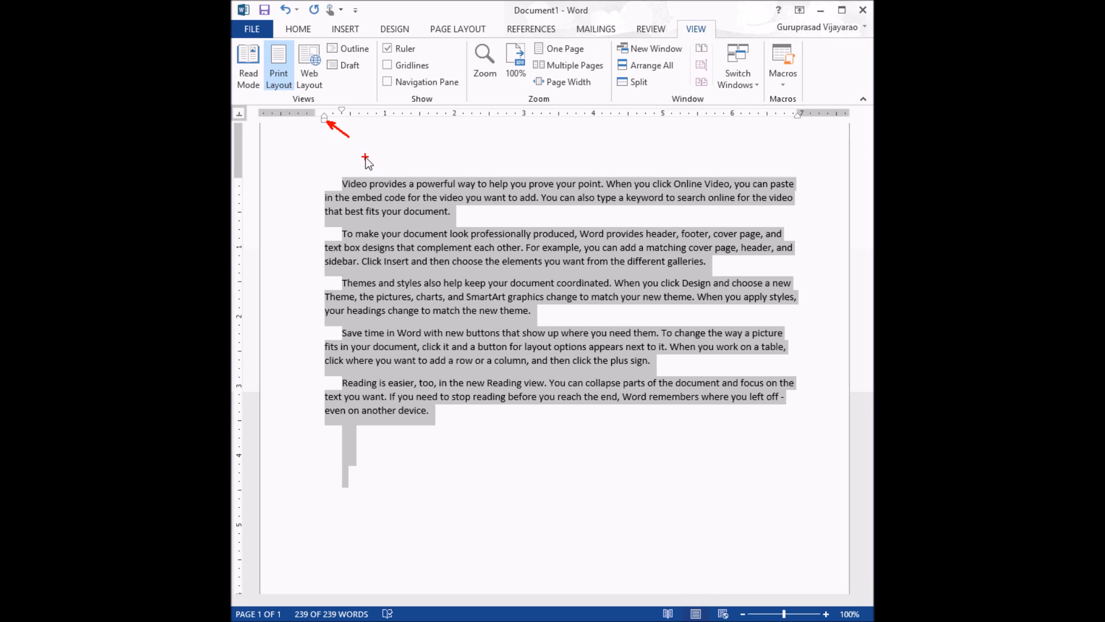
mouse_move(322, 122)
mouse_down()
mouse_move(353, 123)
mouse_move(316, 121)
mouse_move(332, 122)
mouse_up()
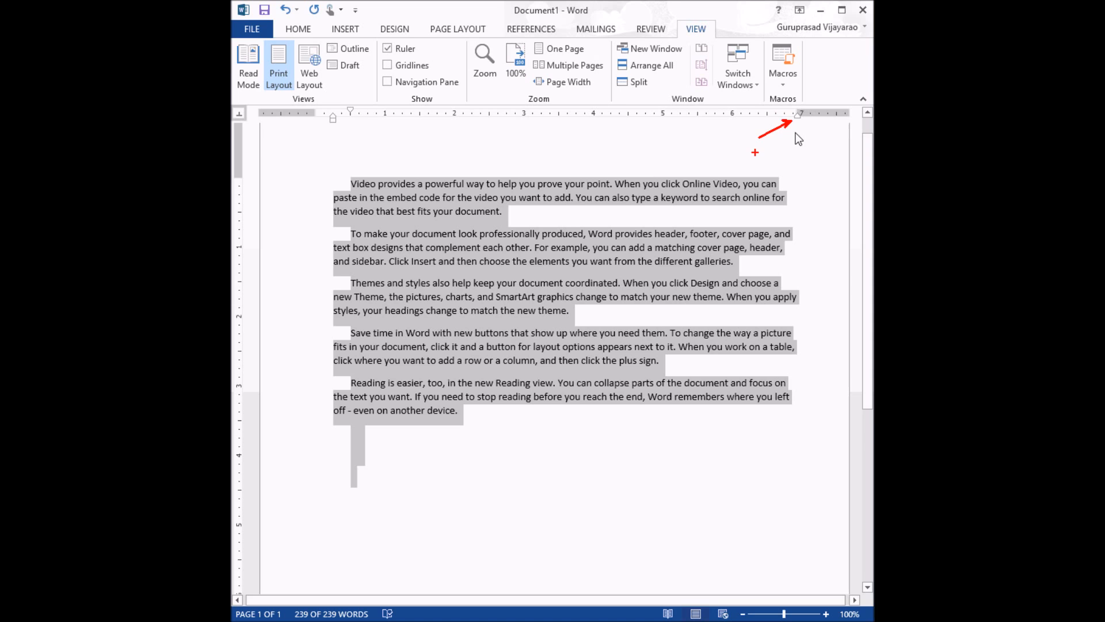
Step: Move the right indent of all paragraphs in to about 6.6 inches
mouse_move(797, 115)
mouse_down()
mouse_move(754, 115)
mouse_move(771, 115)
mouse_up()
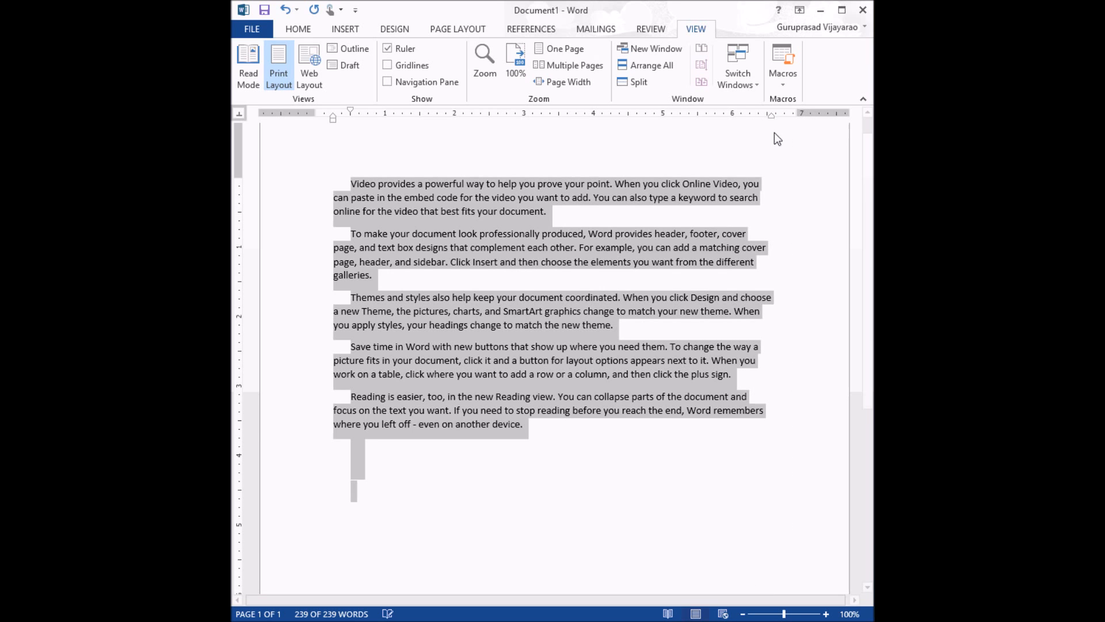
click(392, 270)
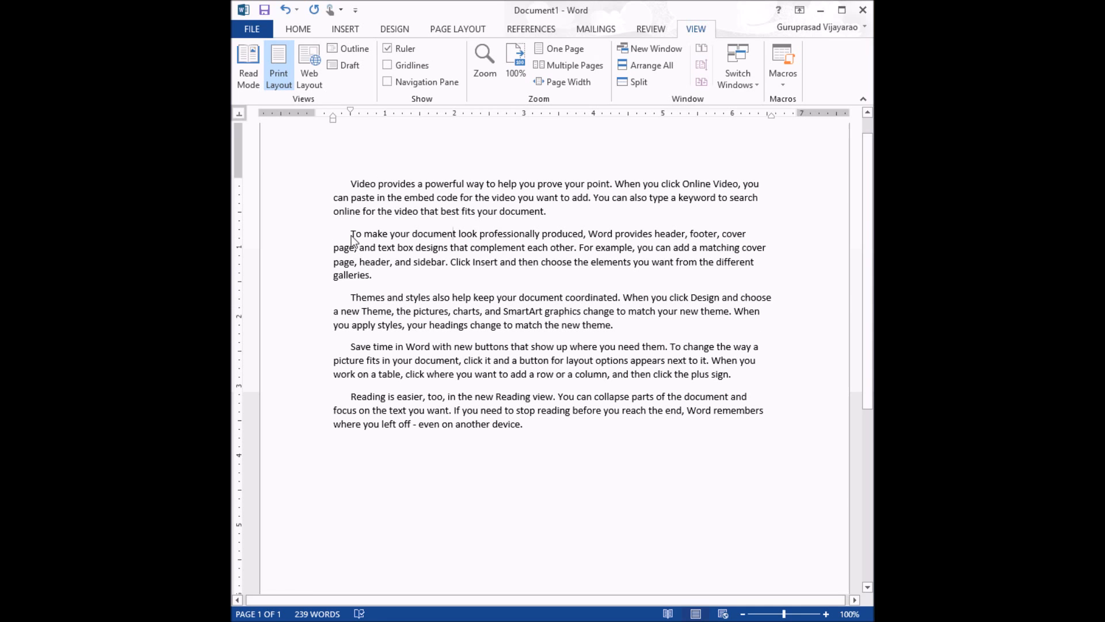
Step: Indent the second and third paragraphs to about 5.7 inches on the right and 1 inch on the left
drag(352, 234, 620, 324)
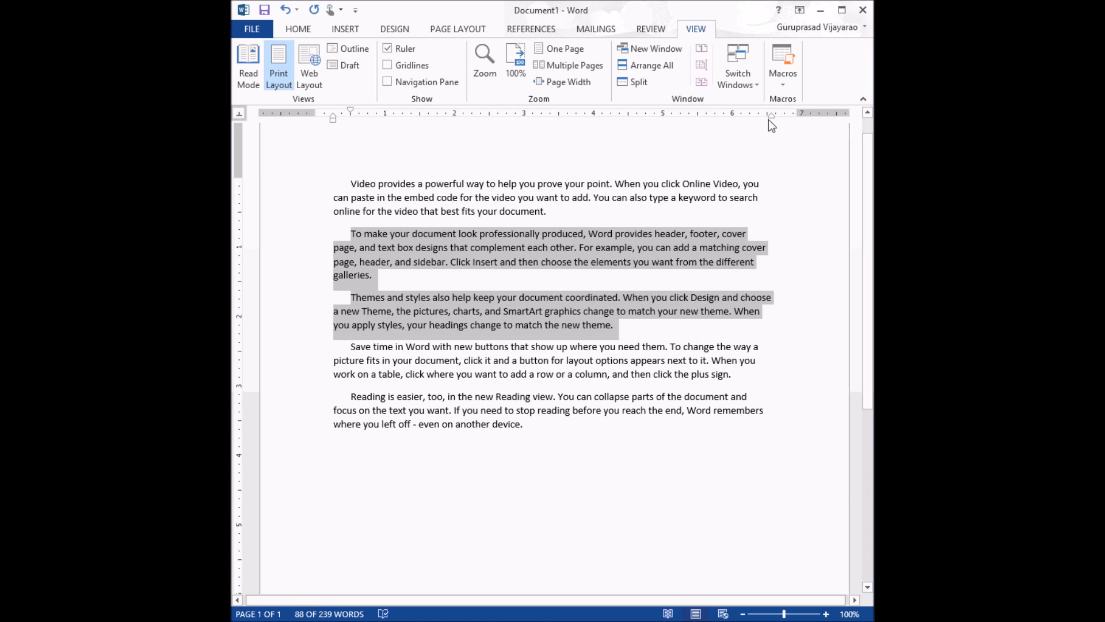
drag(772, 116, 711, 116)
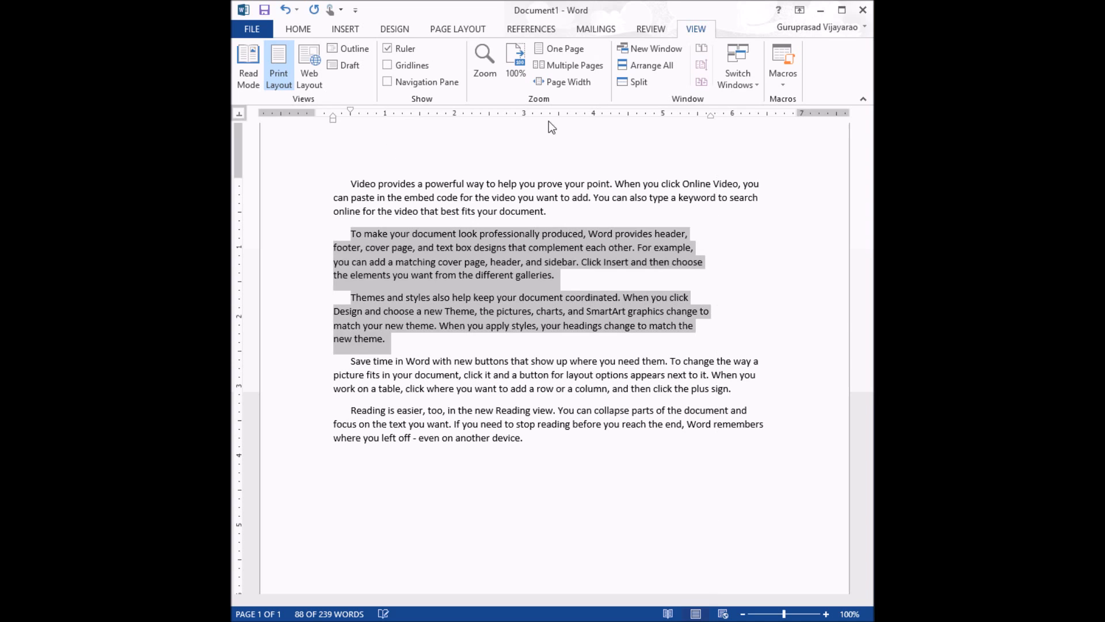
drag(333, 119, 385, 126)
click(553, 246)
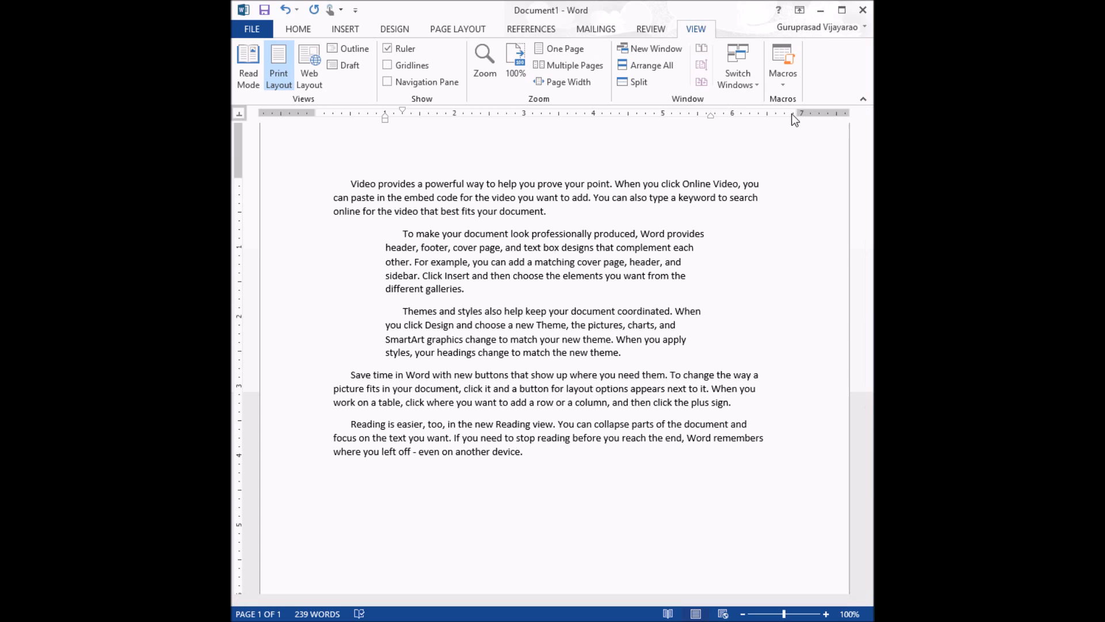
Step: Widen the left and right page margins on the horizontal ruler by roughly 0.6–0.8 inch each
drag(798, 113, 744, 116)
drag(314, 112, 356, 120)
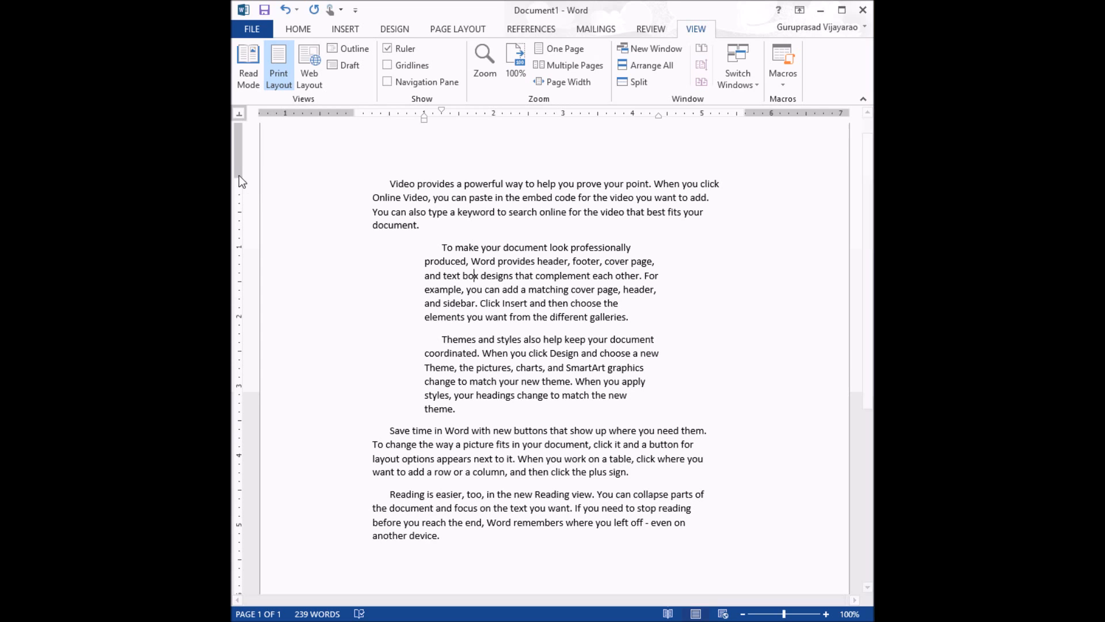
Step: Adjust the top page margin and raise the bottom page margin about half an inch on the vertical ruler
mouse_move(239, 179)
mouse_down()
mouse_move(240, 203)
mouse_move(240, 176)
mouse_up()
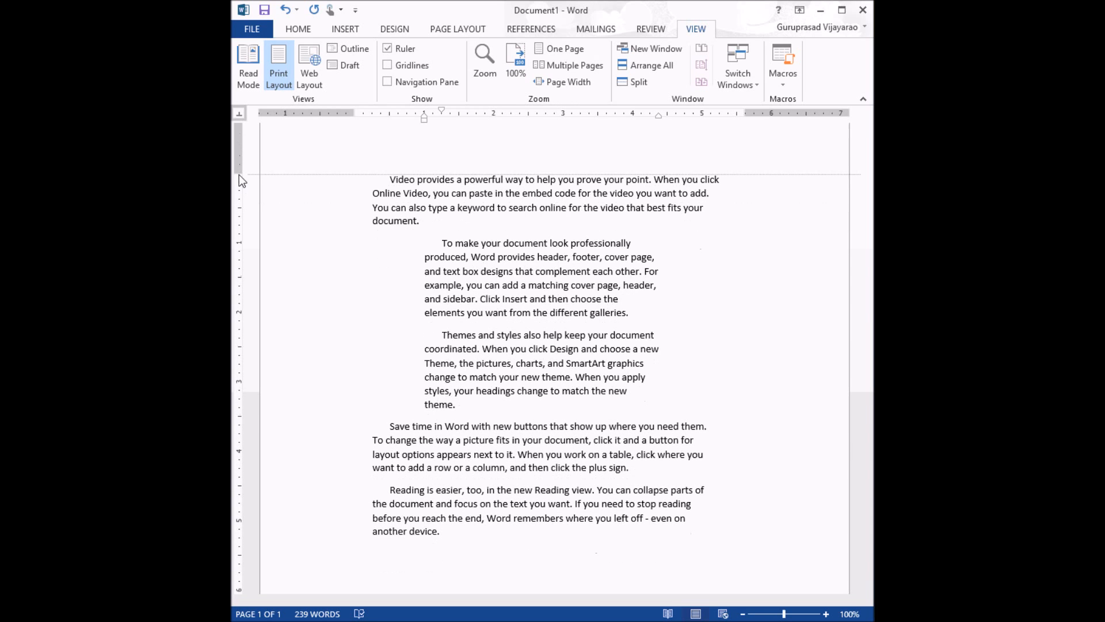
scroll(381, 276, down, 3)
scroll(381, 276, down, 3)
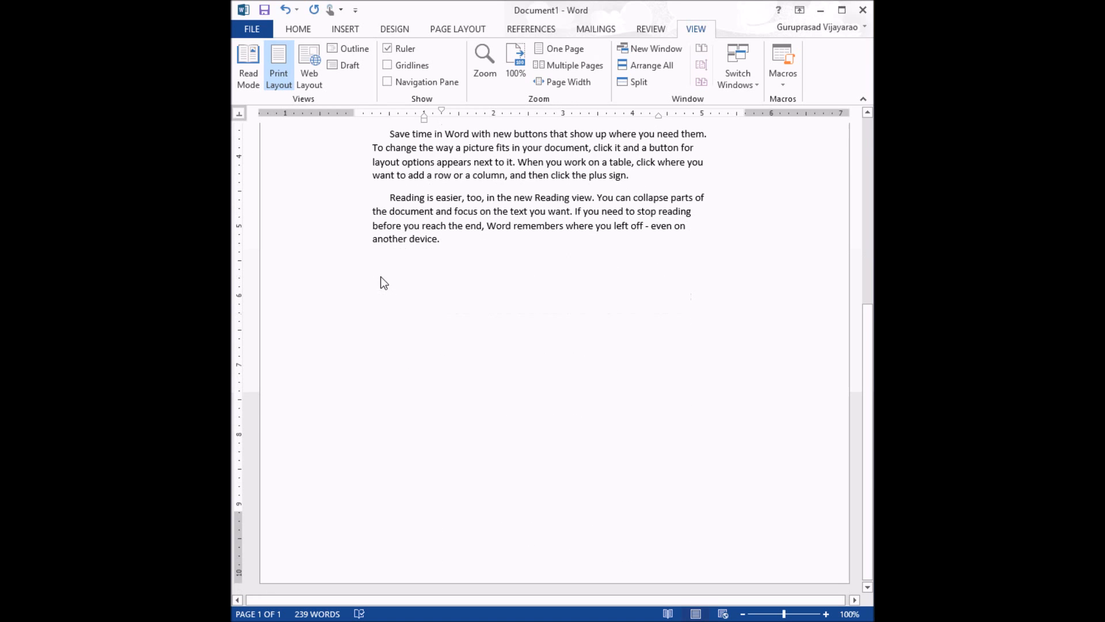
drag(237, 513, 239, 478)
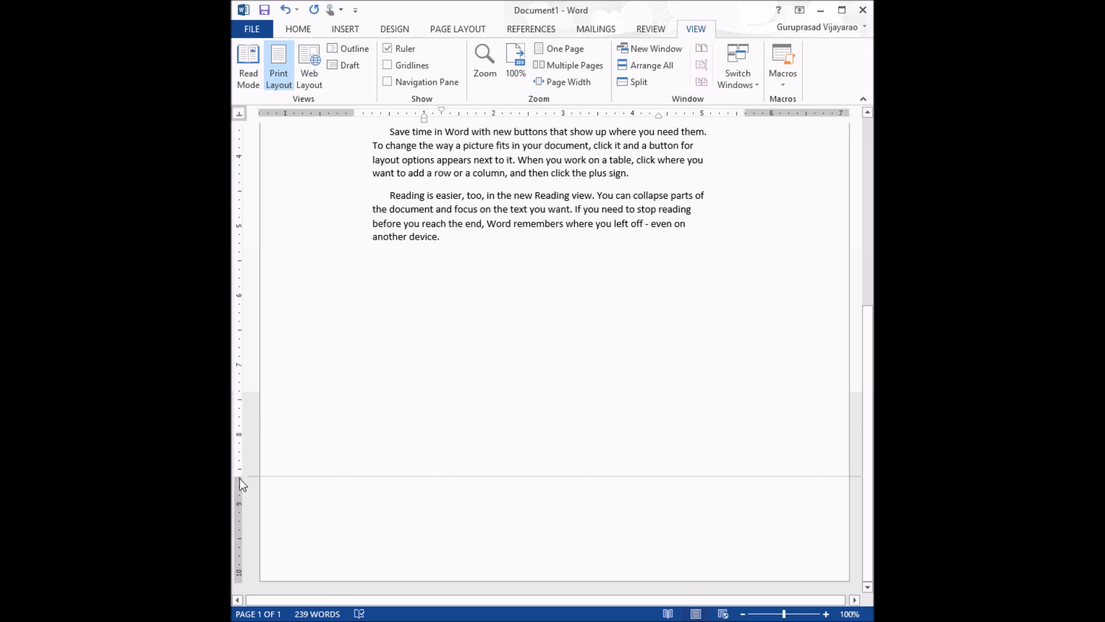
scroll(479, 348, up, 3)
scroll(478, 348, up, 6)
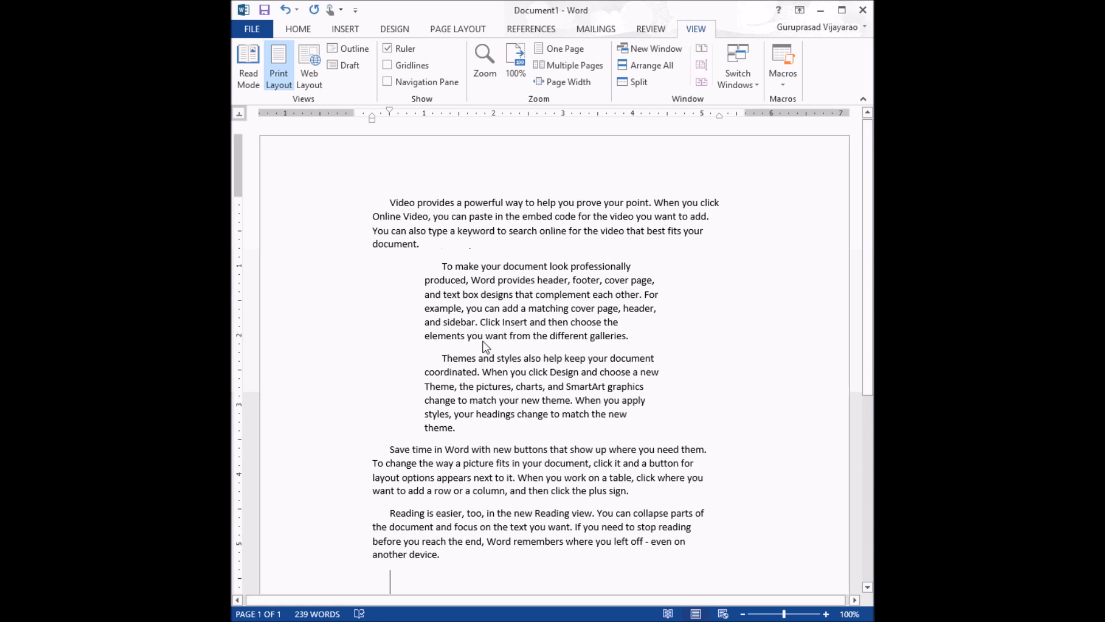
Step: Replace all the text with the pasted tab-separated population table
key(ctrl+a)
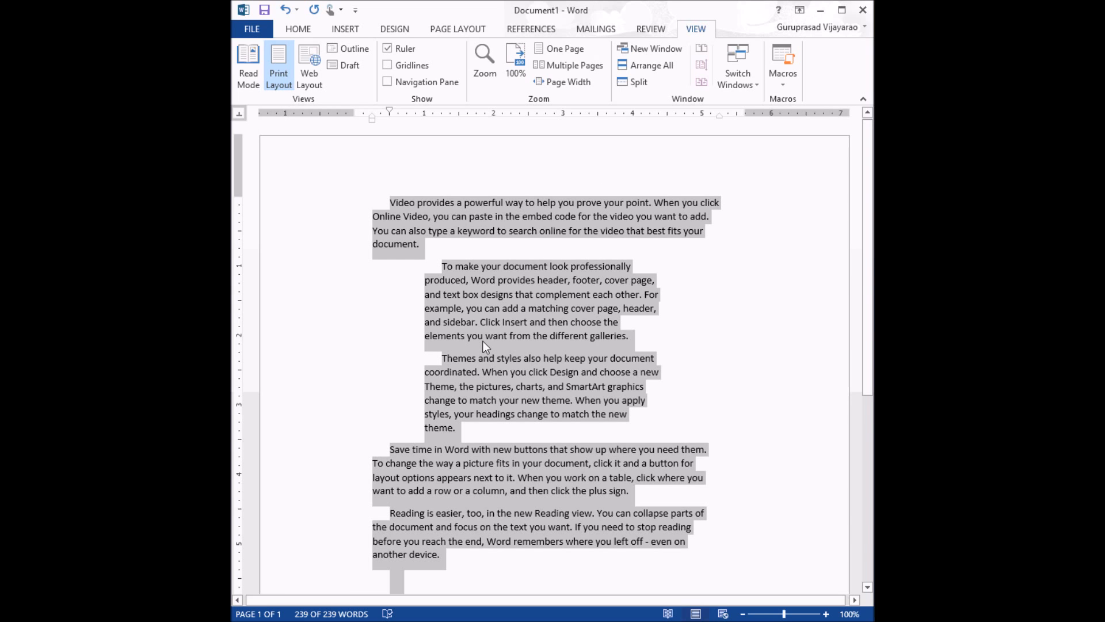
key(Delete)
text(Rank	State	Population	% of Population of India	%Decadal	Rural Population 01	Uttar Pradesh	199,281,477	(16.49%)	20.1000%	155,111,022 02	Maharashtra	112,372,972	(9.28%)	16.0%	61,545,441 03	Bihar	103,804,637	(8.58%)	25.1%	92,075,028 04	West Bengal	91,347,736	(7.55%)	13.90%	62,213,676 05	Madhya Pradesh	72,597,565	(6.00%)	20.3%	52,537,899 06	Tamil Nadu	72,138,958	(5.96%)	15.6%	37,189,229 07	Rajasthan	68,621,012	(5.67%)	21.4%	51,540,236 08	Karnataka	61,130,704	(5.05%)	15.70%	37,552,529 09	Gujarat	60,383,628	(5.00%)	19.2%	34,670,817 10	Andhra Pradesh	49,386,799	(4.08%)	11.1%	160,205)
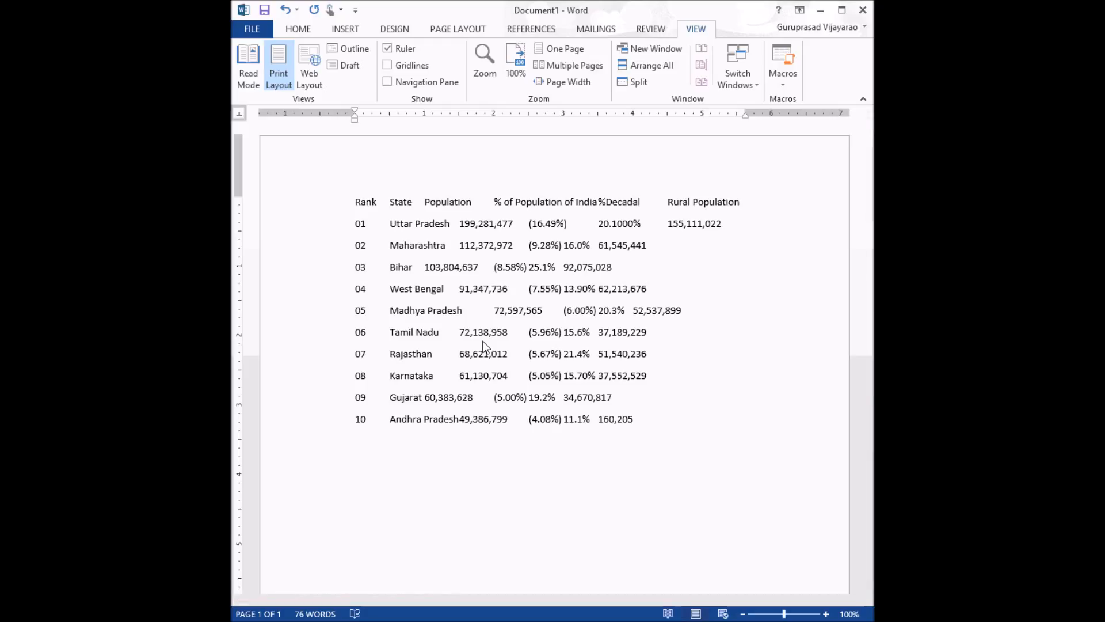
Step: Select the table text and add center tab stops at about 1, 2.1, 2.9, 3.7 and 4.5 inches
click(356, 205)
drag(419, 217, 748, 435)
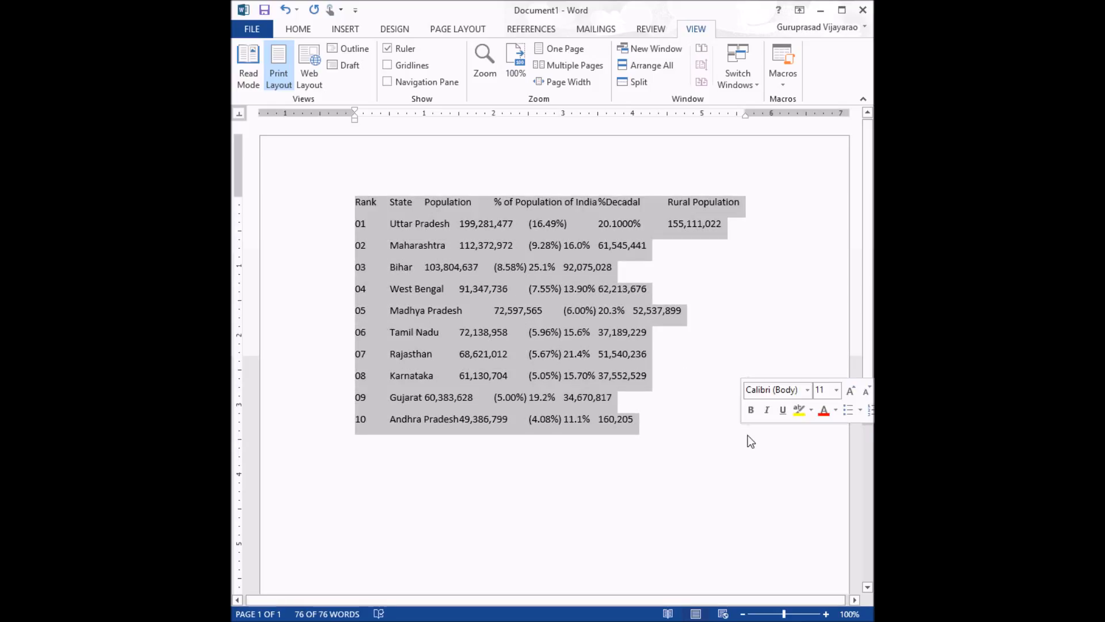
click(425, 115)
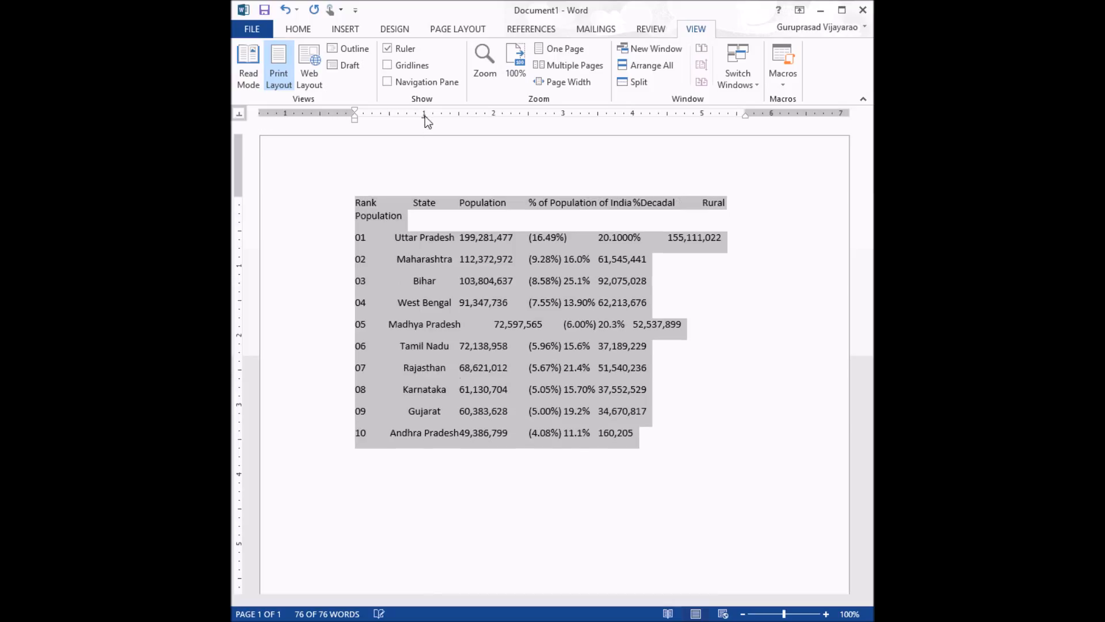
click(498, 115)
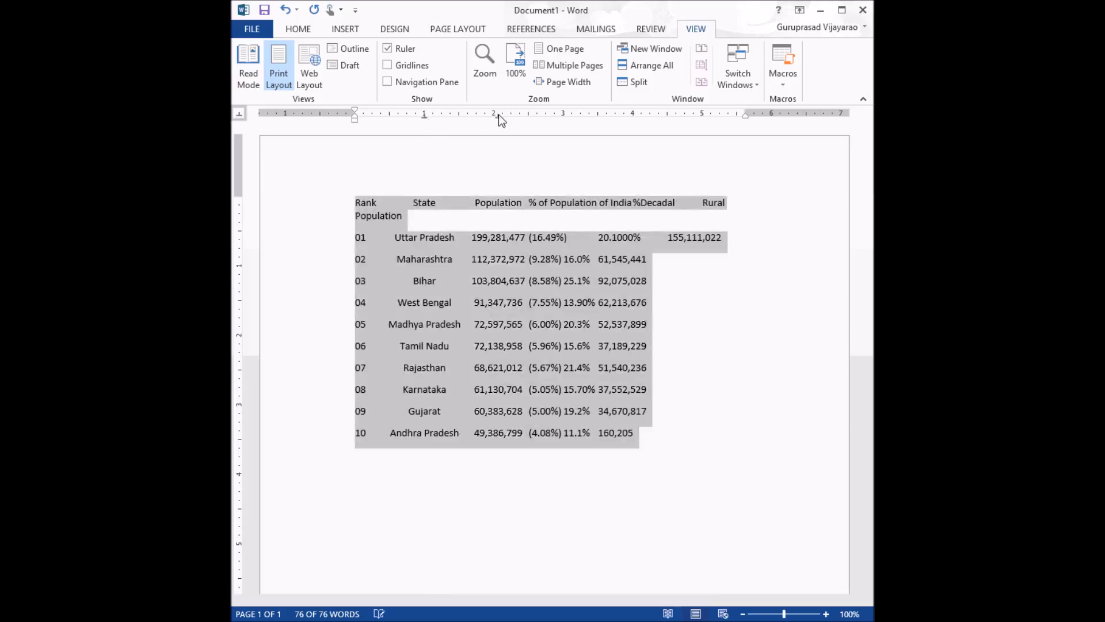
click(554, 115)
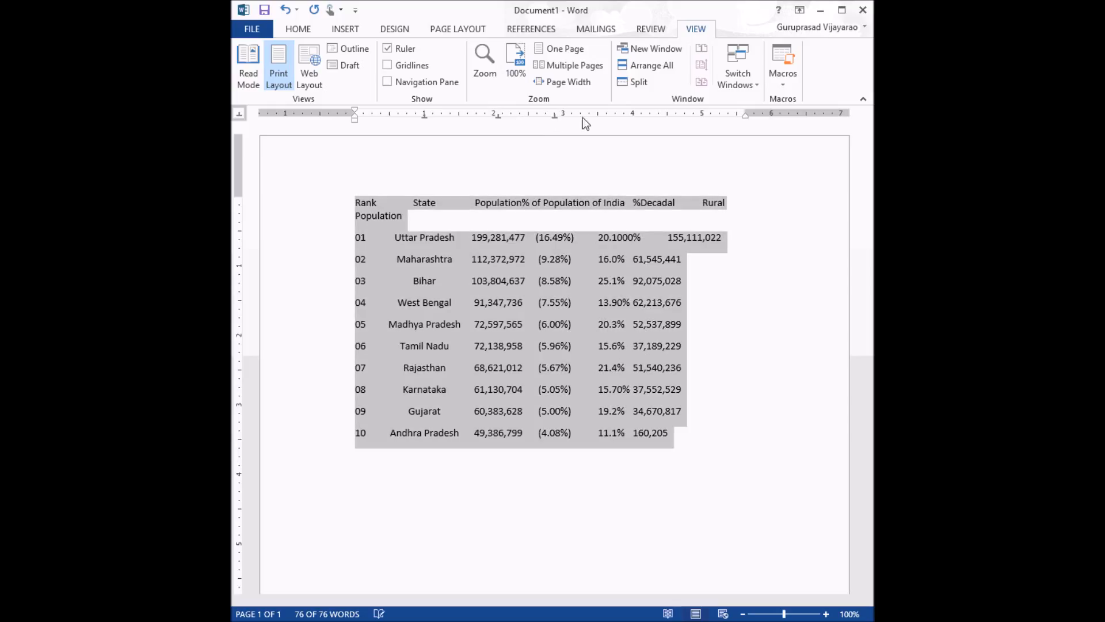
click(612, 115)
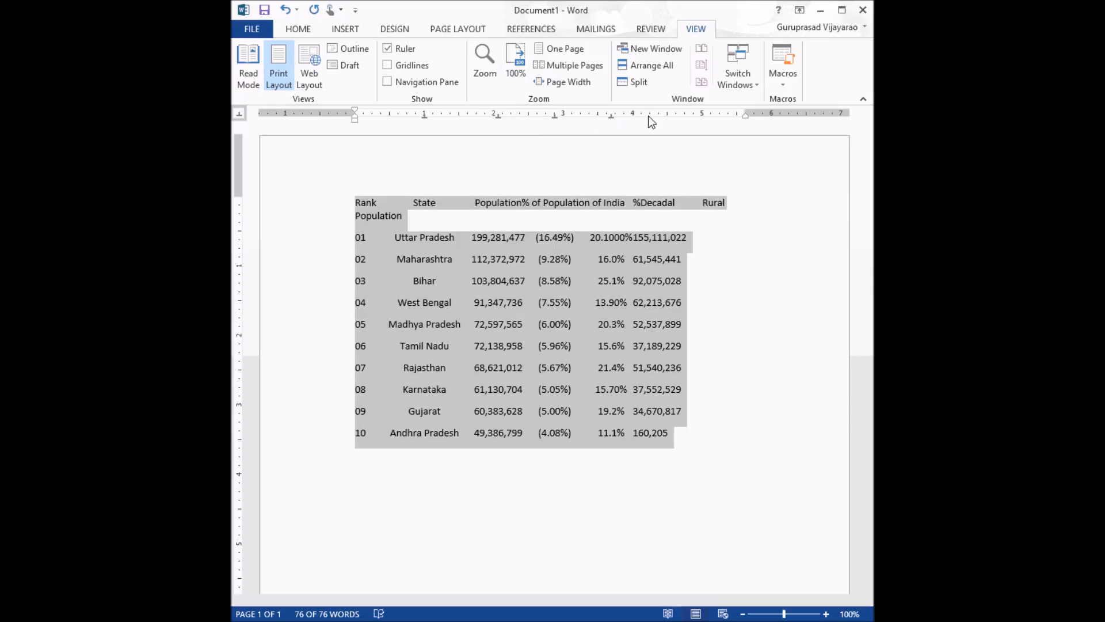
click(667, 116)
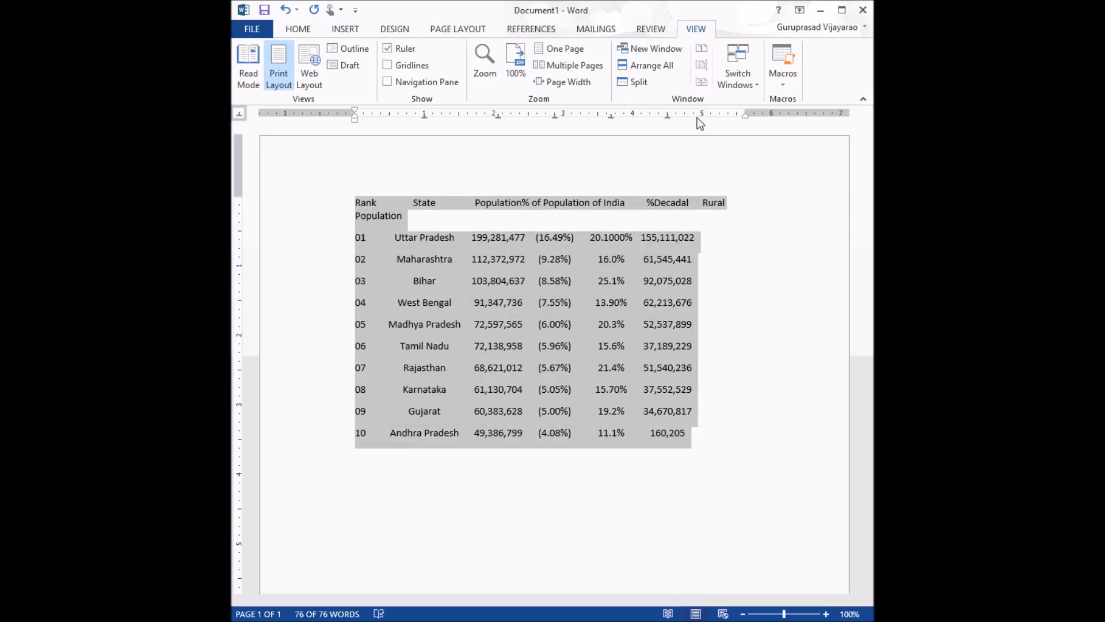
Step: Move three of the tab stops to respace the table columns
mouse_move(703, 118)
mouse_down()
mouse_move(702, 131)
mouse_move(669, 117)
mouse_move(699, 119)
mouse_move(610, 116)
mouse_move(630, 118)
mouse_up()
drag(555, 116, 574, 119)
drag(500, 117, 515, 118)
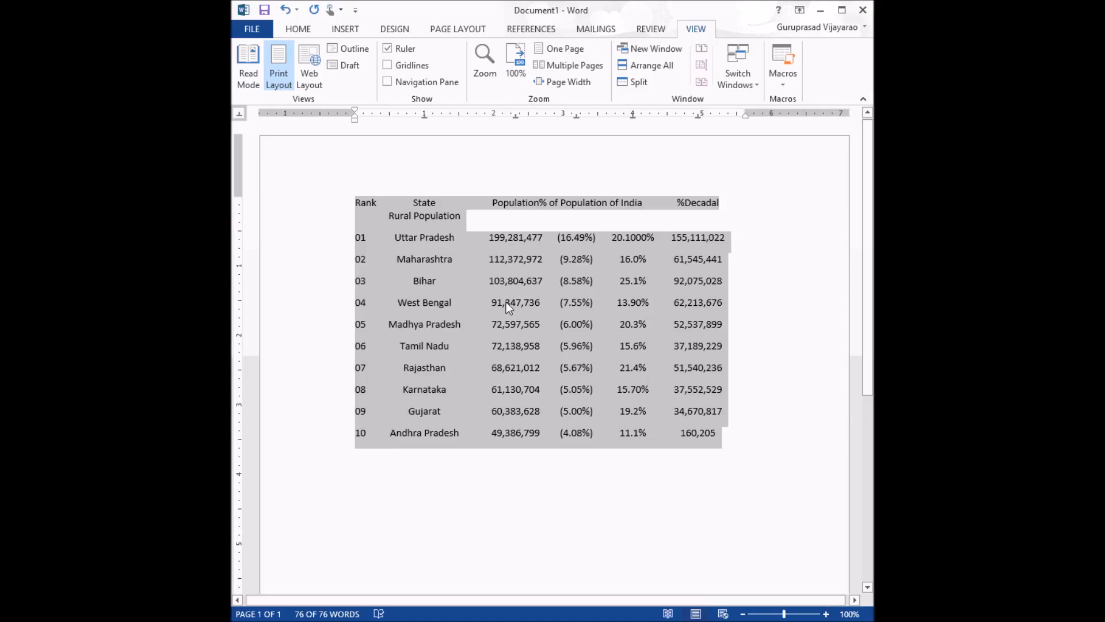
Step: Reduce the table's font size by 2 points
key(ctrl+[)
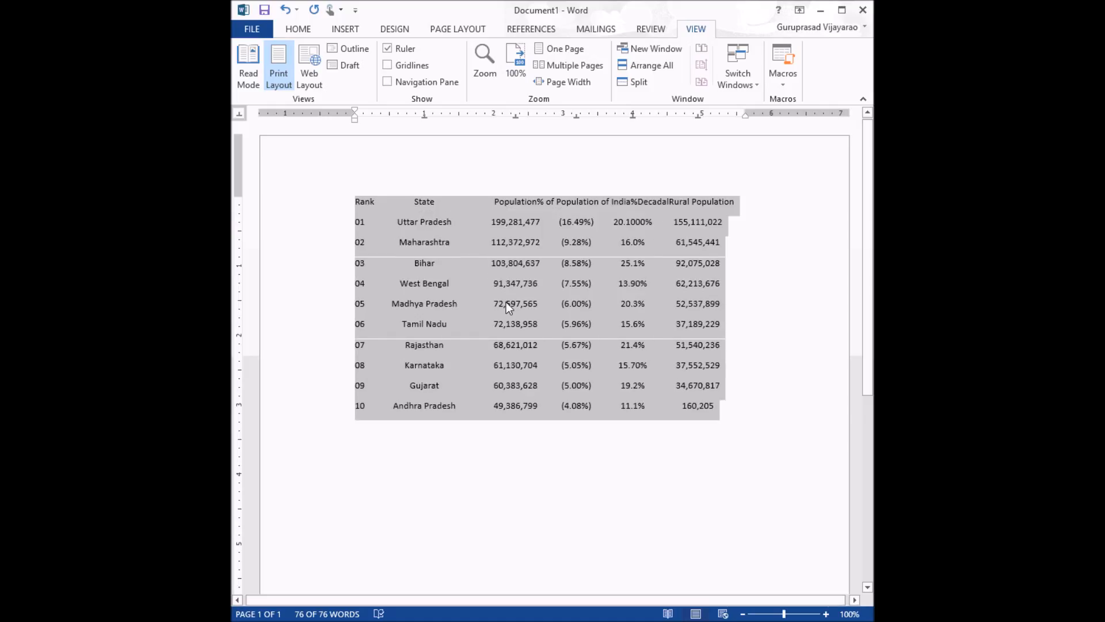
key(ctrl+[)
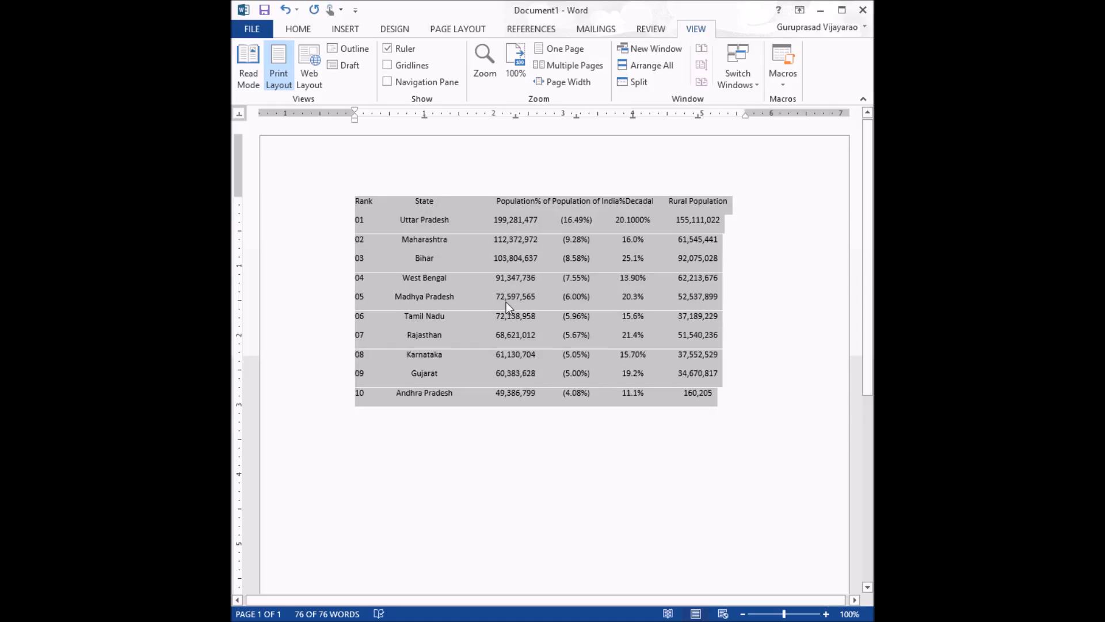
Step: Nudge the last three tab stops slightly right to fit the smaller text
drag(699, 116, 711, 117)
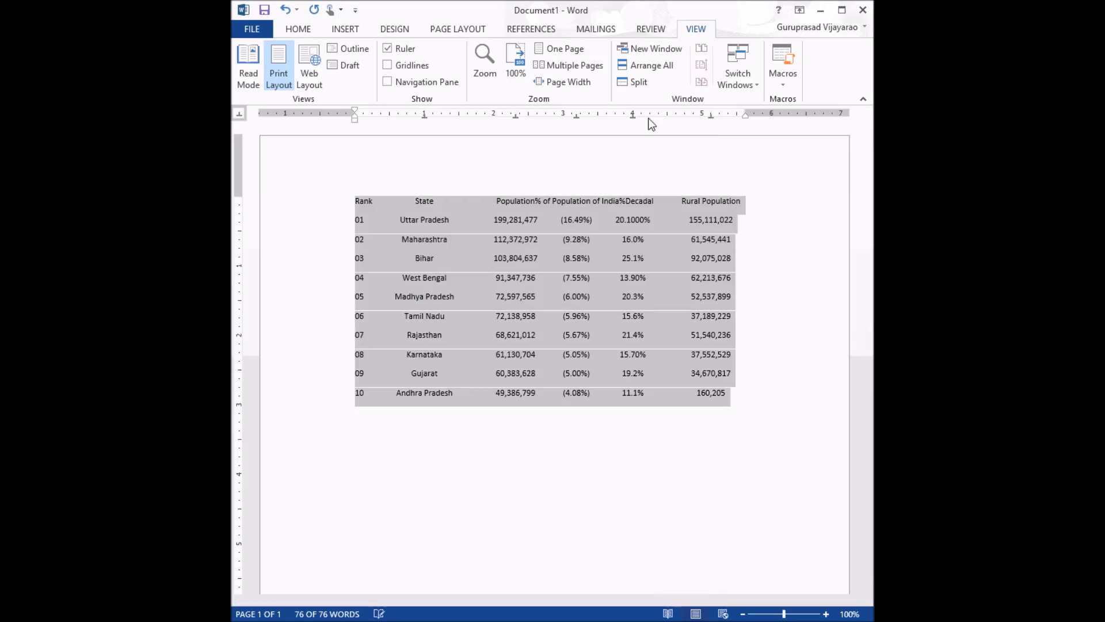
drag(632, 117, 650, 118)
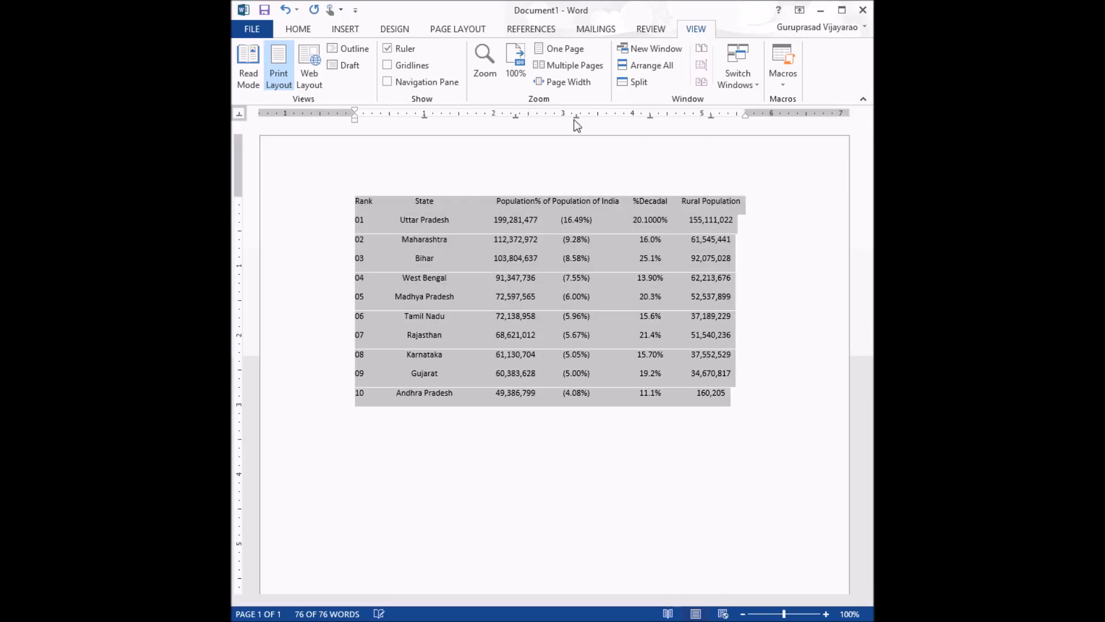
drag(576, 116, 584, 118)
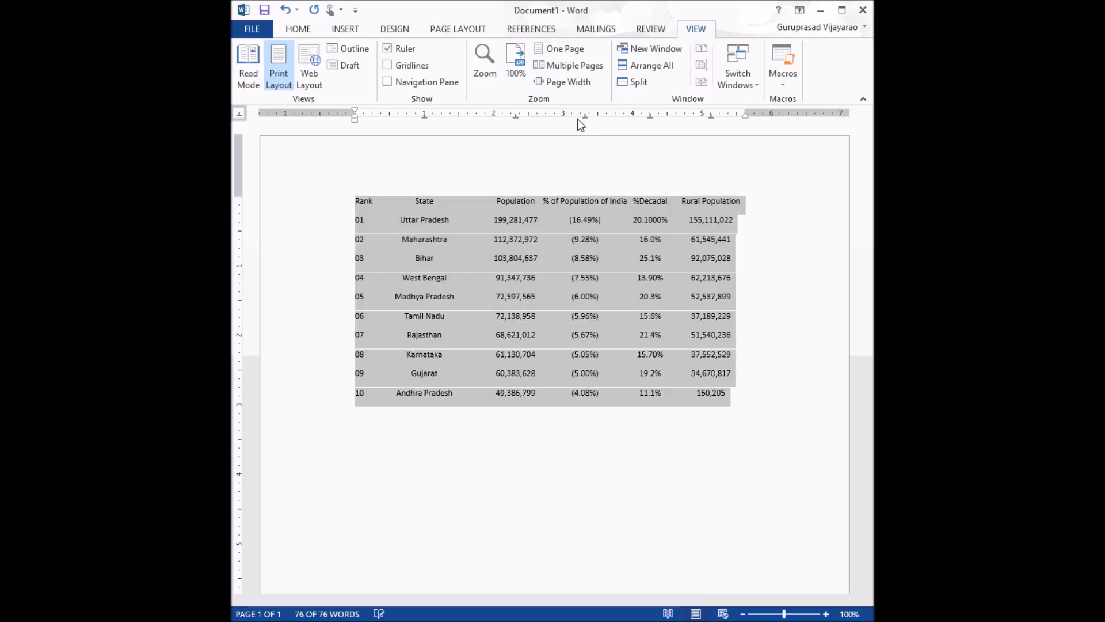
Step: Replace the State column's center tab with a left tab at about 0.5 inch
click(241, 118)
click(241, 116)
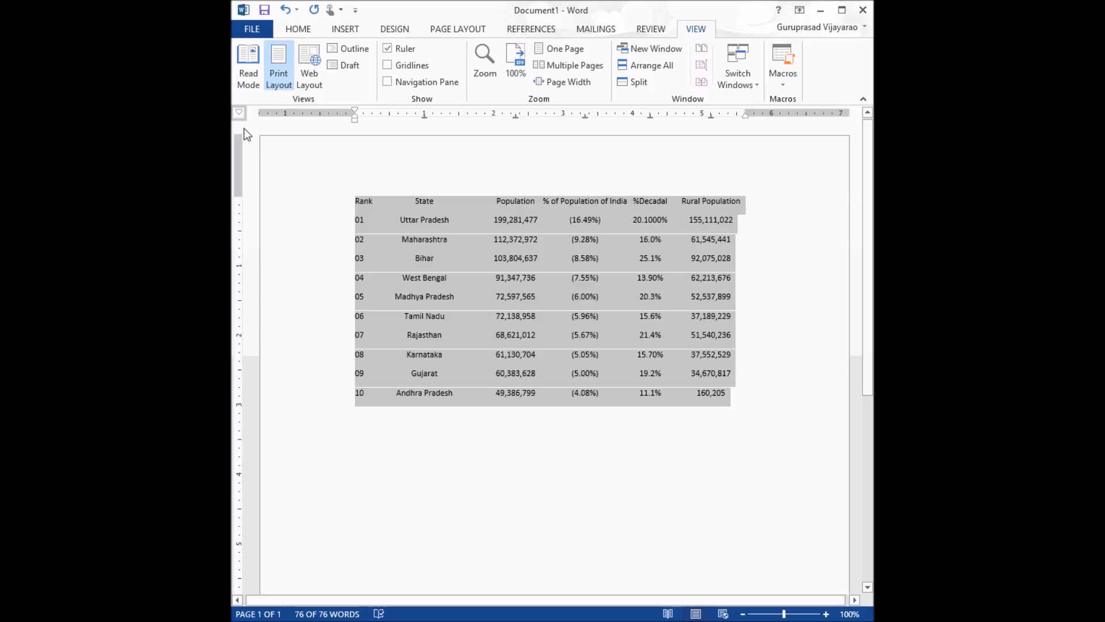
click(240, 114)
click(238, 115)
drag(424, 115, 409, 139)
click(390, 117)
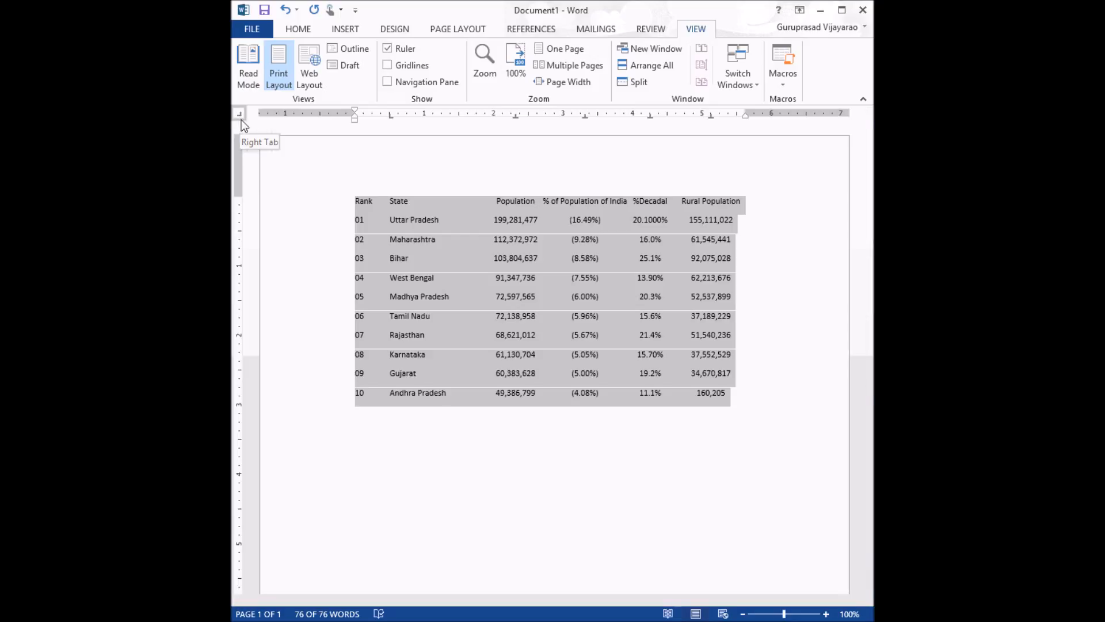
Step: Replace the Population column's tab with a right tab at about 2.6 inches
drag(518, 118, 513, 163)
click(538, 116)
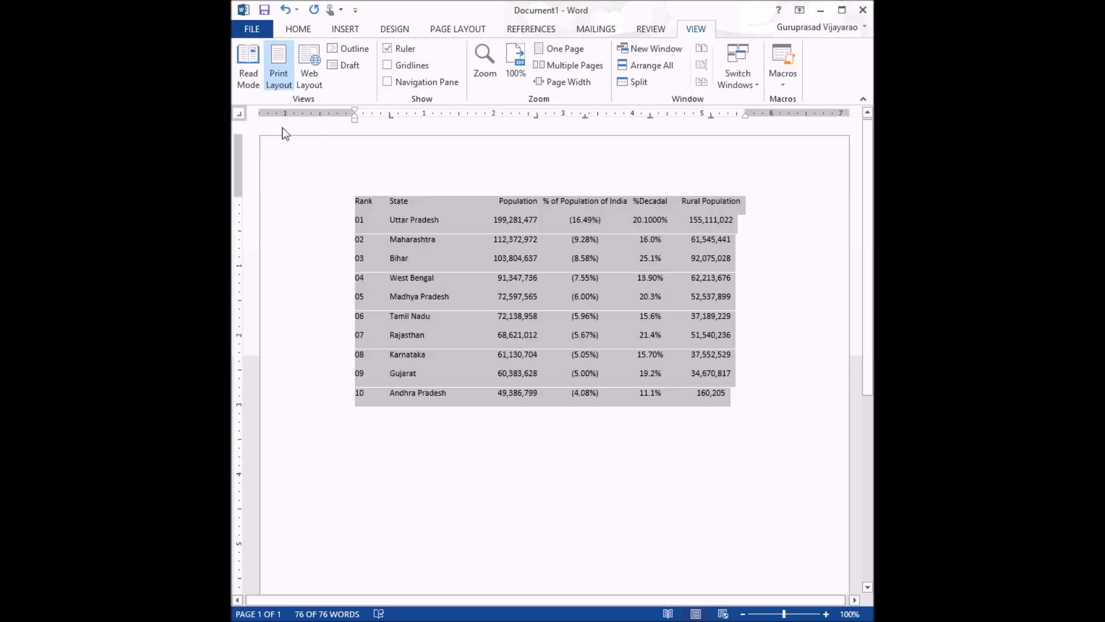
Step: Replace the %Decadal column's tab with a decimal tab at about 4.2 inches
click(239, 114)
drag(644, 116, 645, 117)
drag(654, 127, 667, 156)
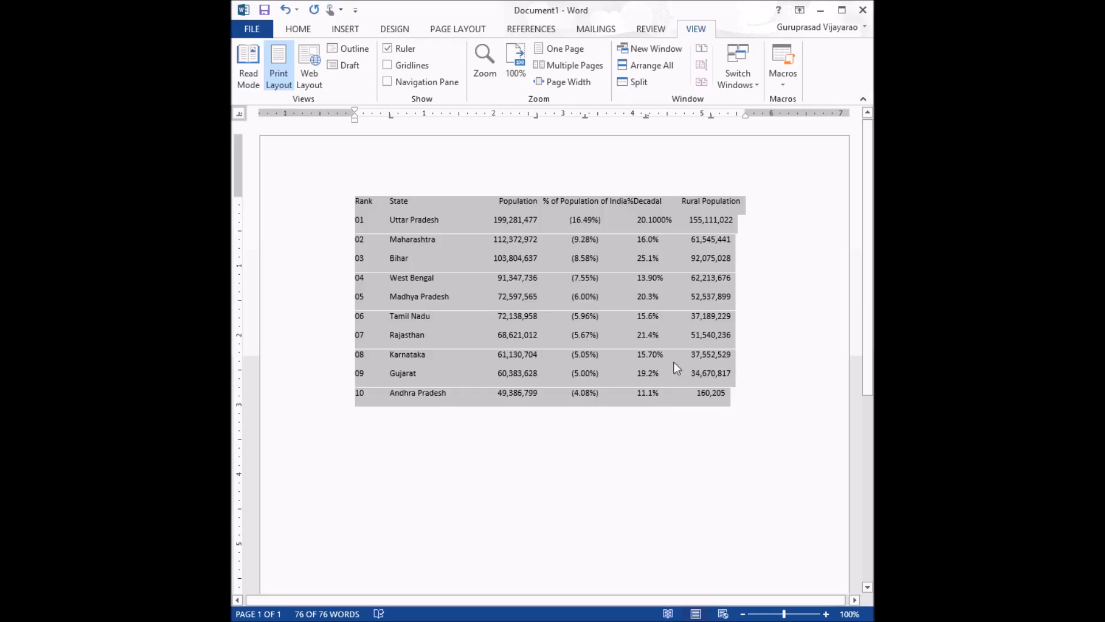
Step: Replace the Rural Population column's tab with a decimal tab at about 5.45 inches
drag(711, 118, 703, 152)
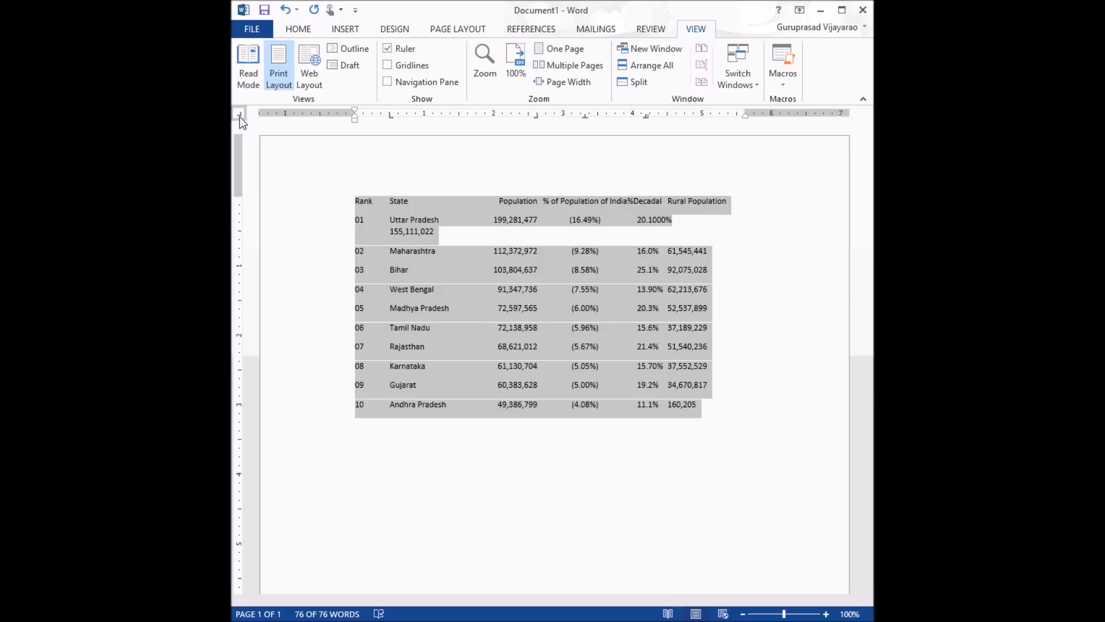
click(704, 116)
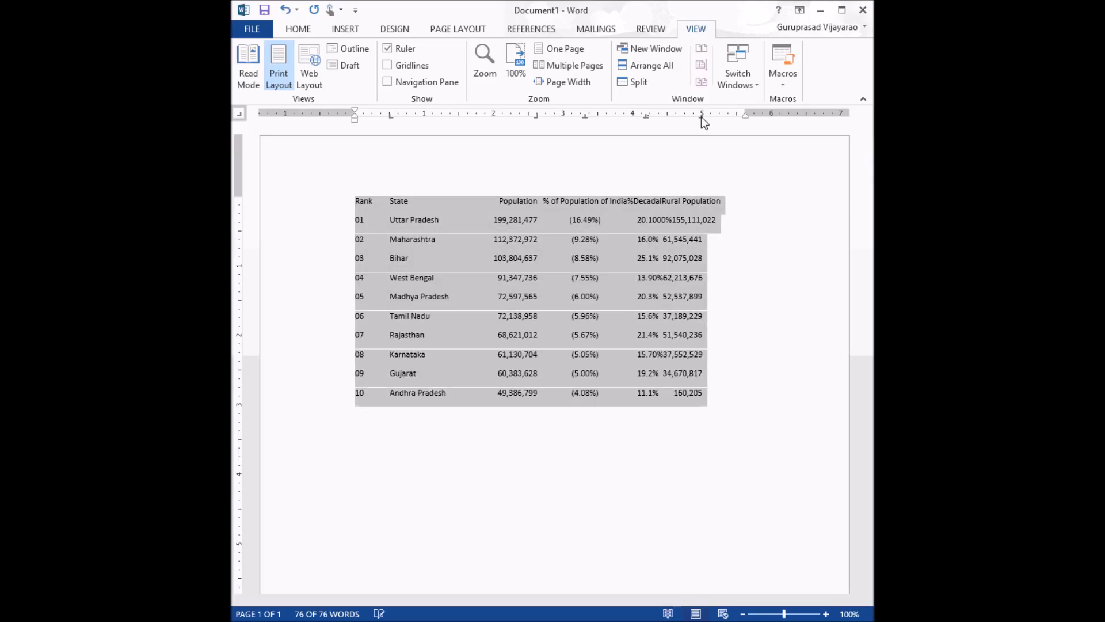
drag(701, 116, 732, 119)
drag(649, 116, 650, 117)
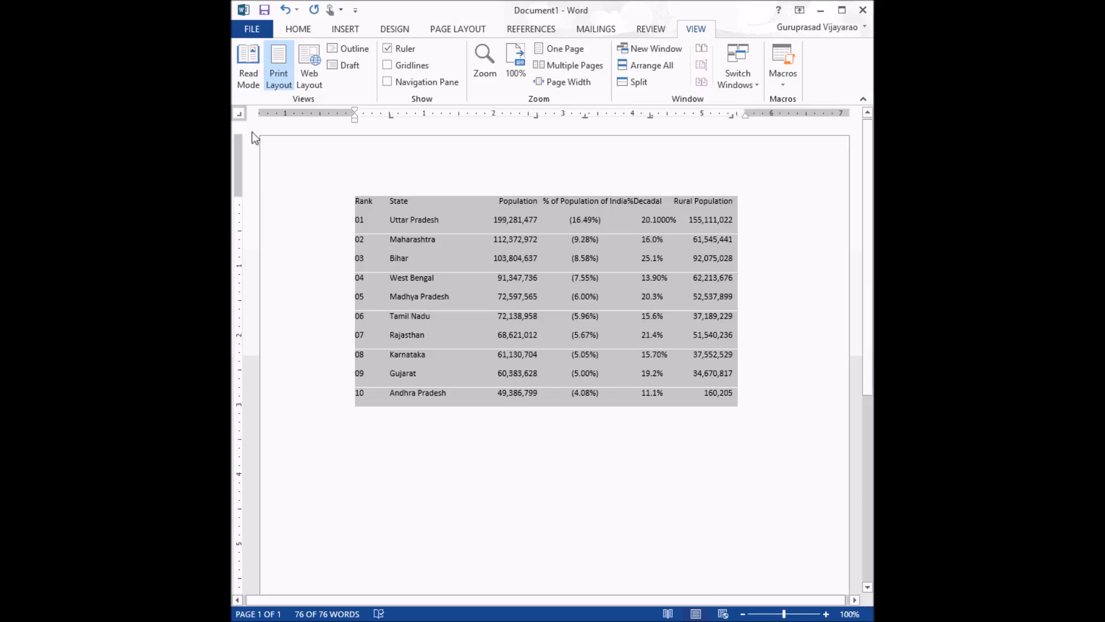
Step: Add bar tabs at about 1.5 and 2.85 inches to draw column dividers, then deselect the table
click(240, 116)
click(459, 115)
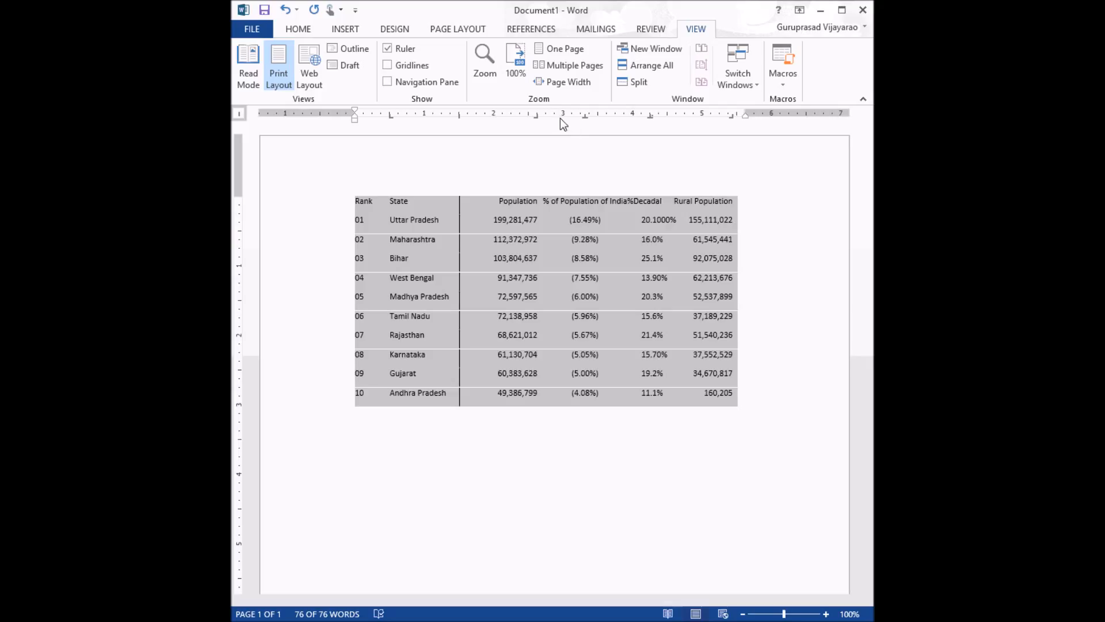
click(551, 115)
click(601, 258)
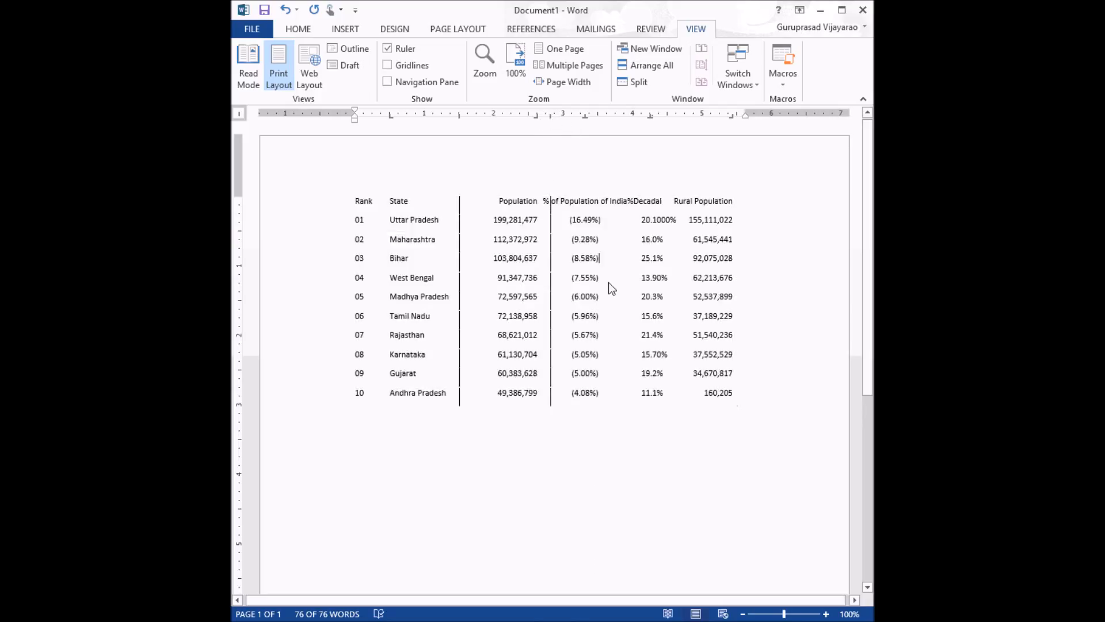